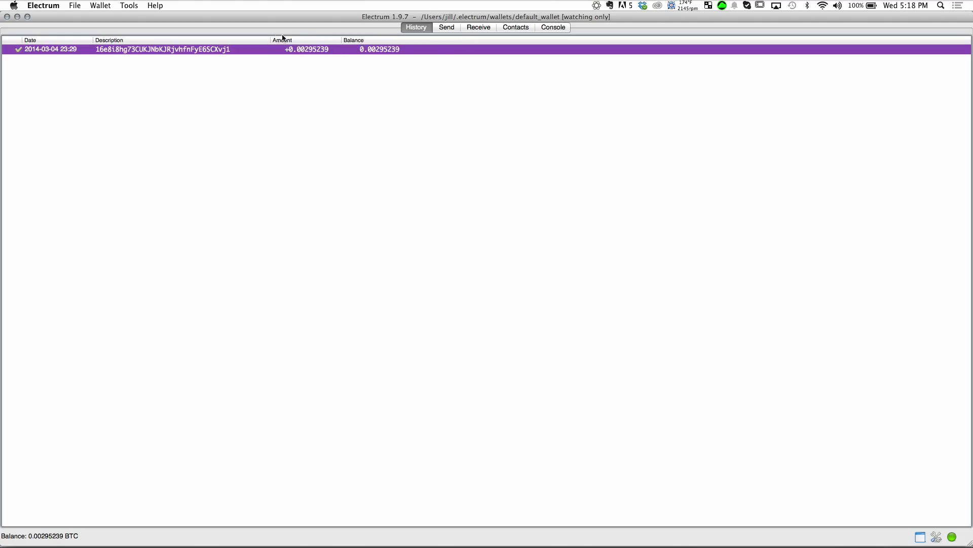
Step: Show the Receive tab's six Main account addresses, one holding 0.00295239 BTC
click(456, 28)
click(484, 31)
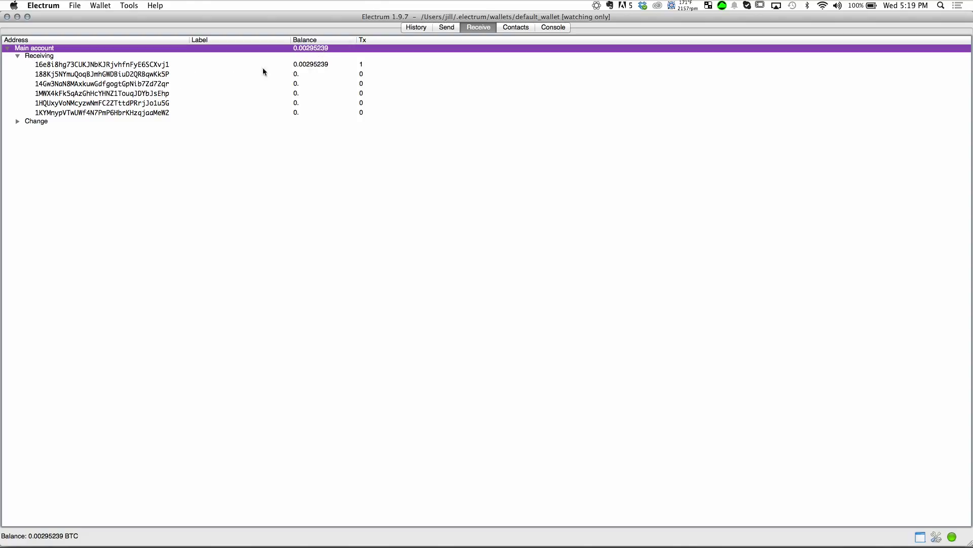
Step: Select the funded first receiving address, then return to the empty Send form
click(231, 65)
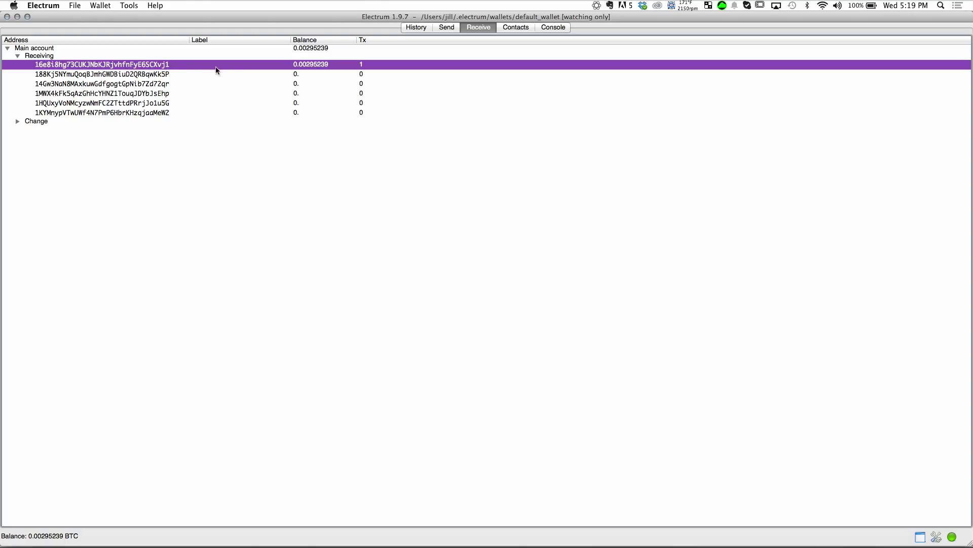
click(447, 28)
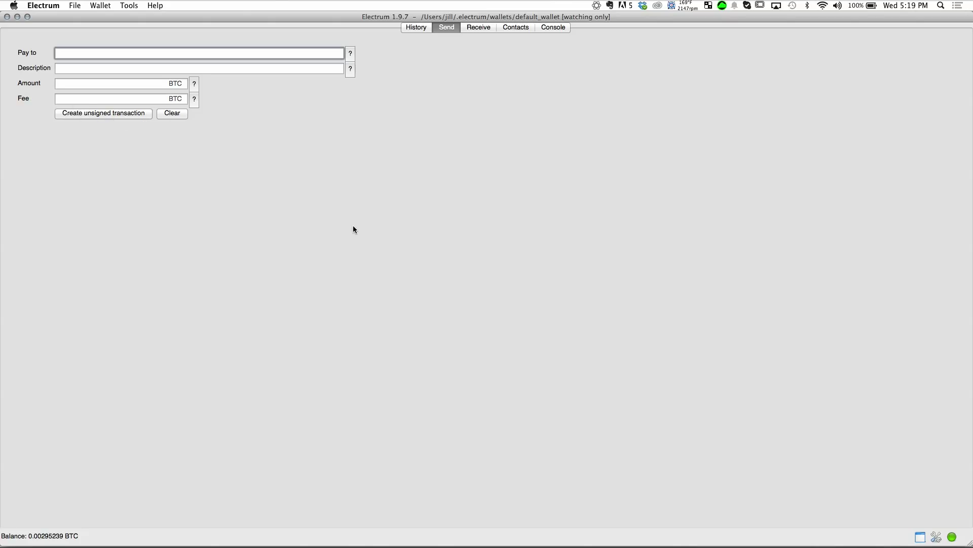
Step: Paste the recipient's address, enter 0.001 BTC, and create the unsigned transaction
text(1F9u2oUDWRmtdZ5PgHwwNJJTEE5fKgBVmm)
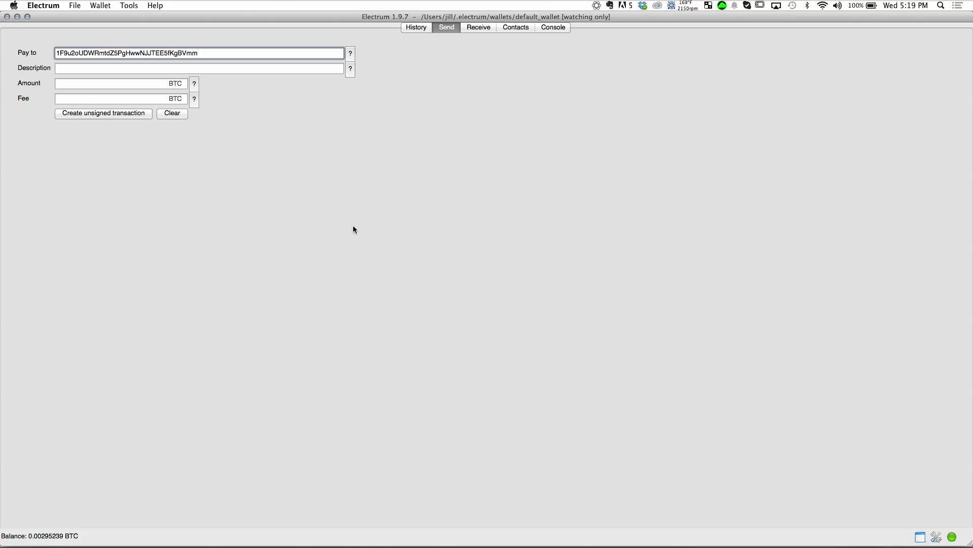
key(Tab)
key(Tab)
text(0.001)
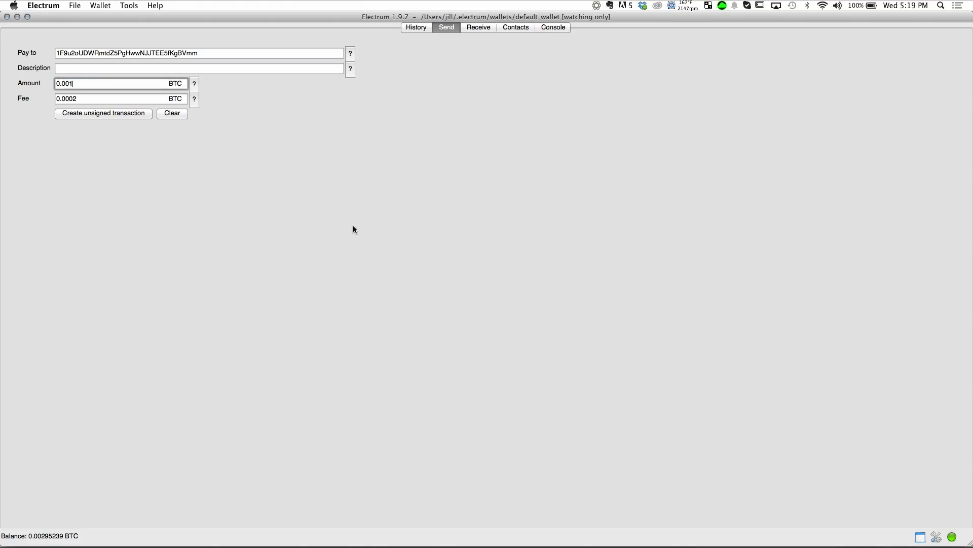
click(69, 114)
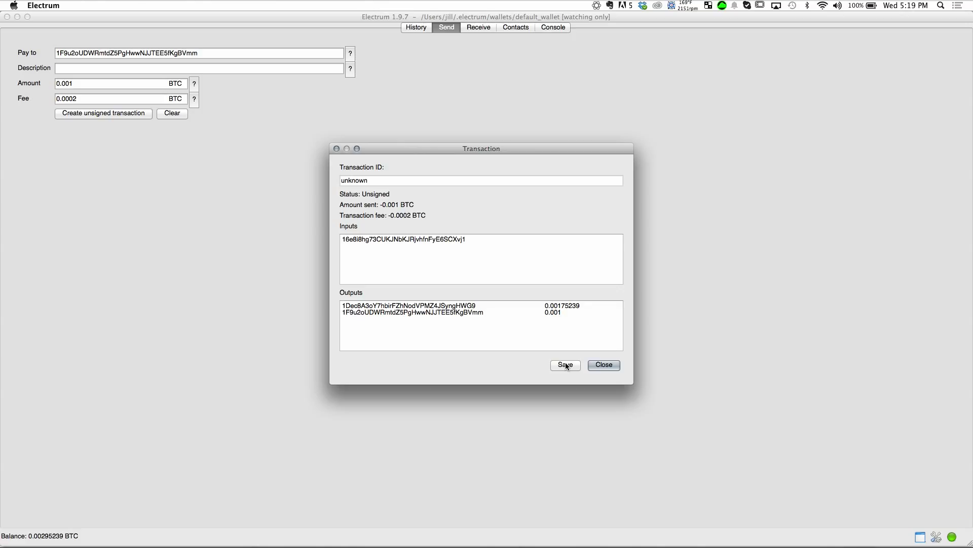
Step: Save the unsigned 0.001 BTC transaction with 0.00175239 BTC change to a file
click(566, 365)
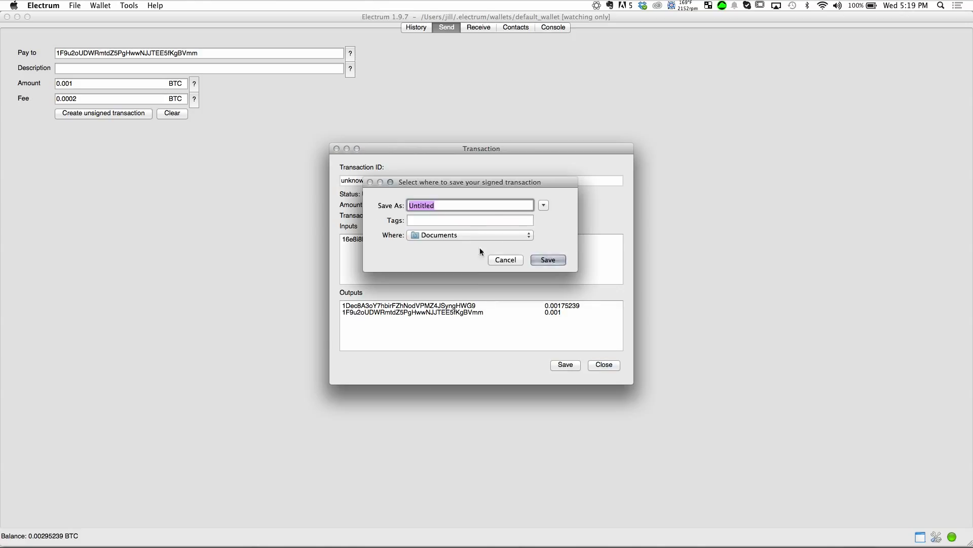
Step: Save the unsigned transaction as 'videotxn' on the ELECTRUM drive
click(544, 205)
click(336, 368)
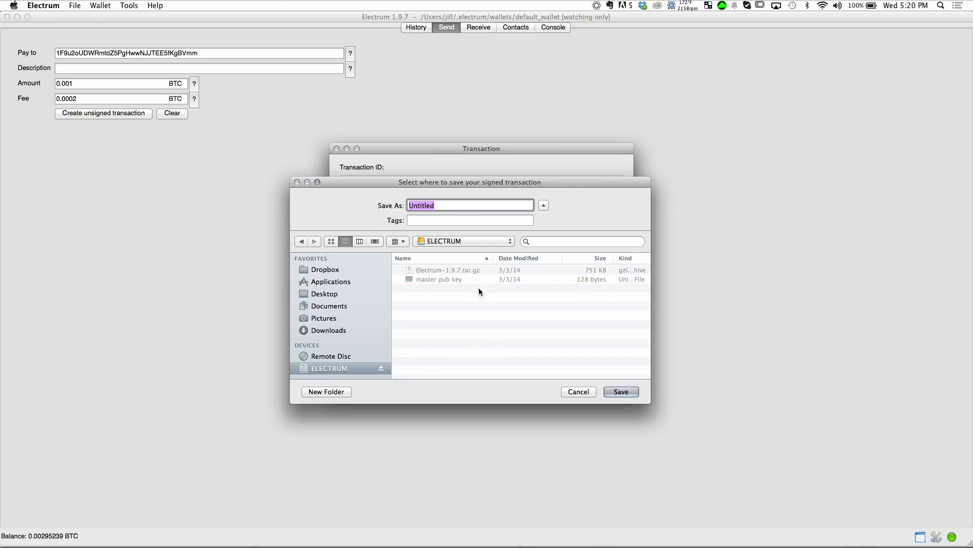
text(video)
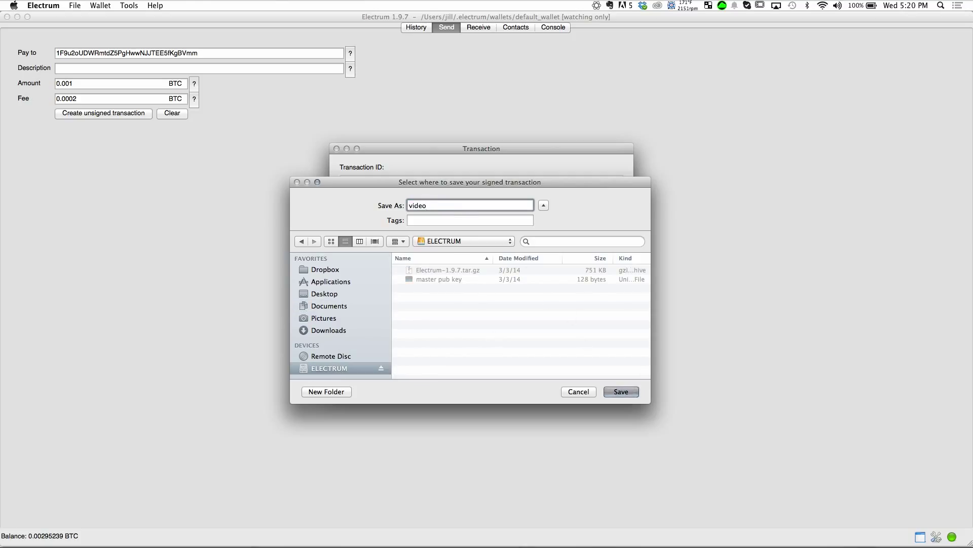
text(txn)
key(Return)
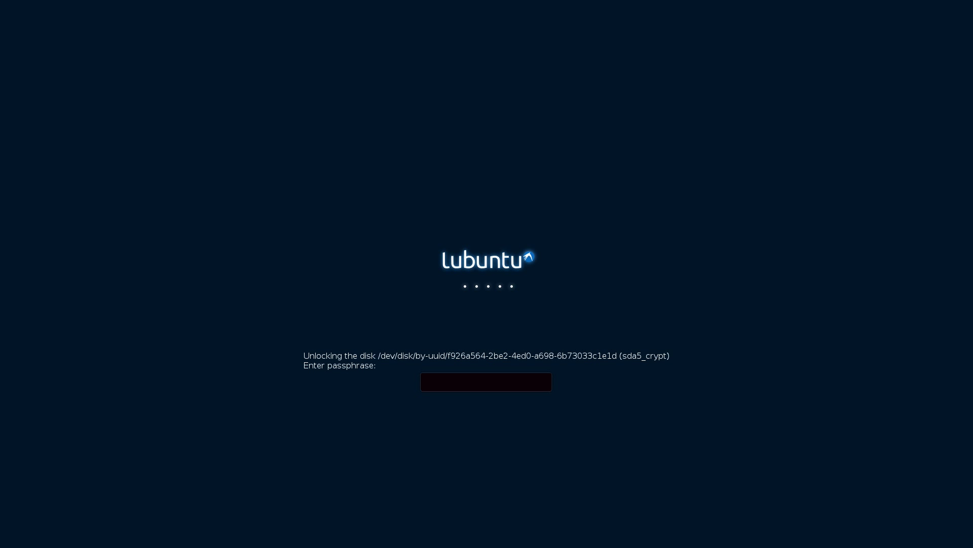
Step: Unlock the disk, log in to the offline Lubuntu machine, and launch Electrum
text(*********)
key(Return)
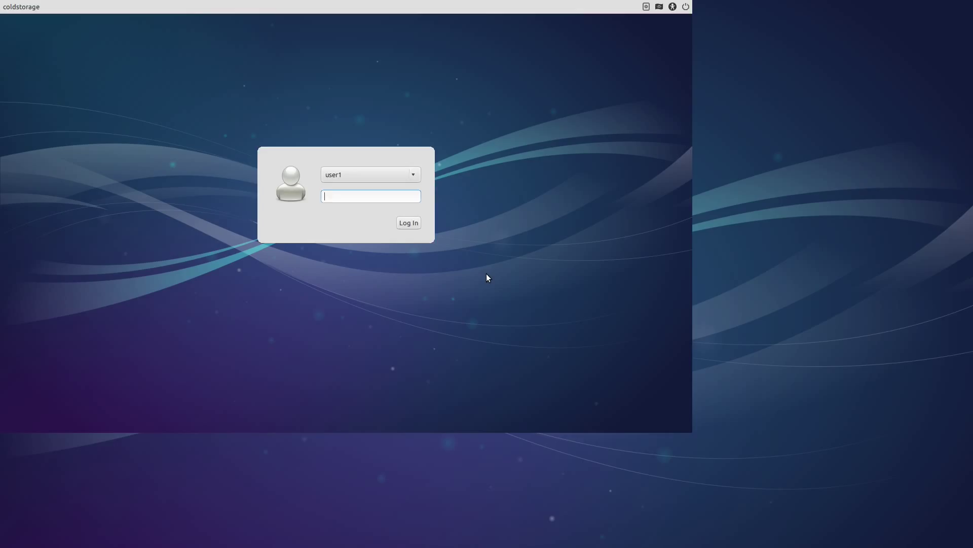
text(********)
key(Return)
double_click(22, 24)
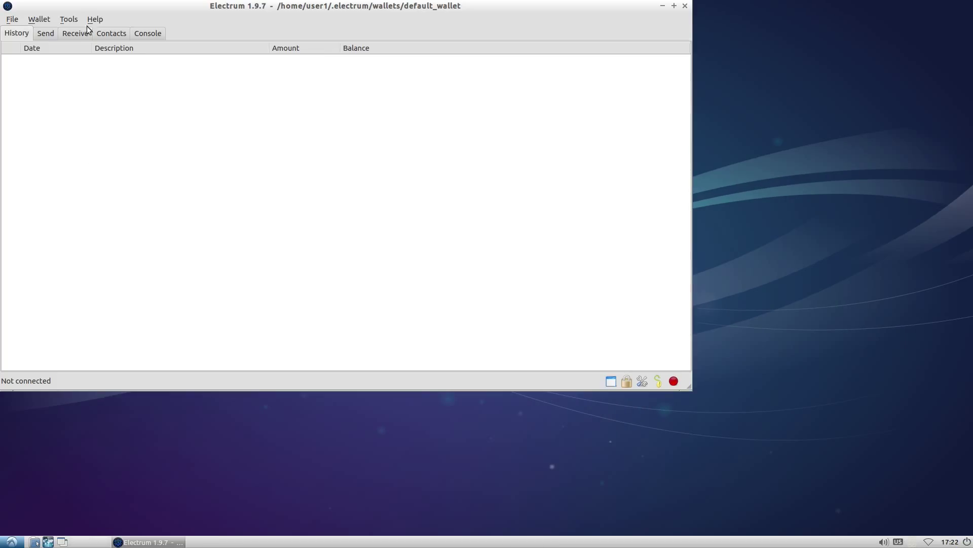
Step: Load the saved unsigned transaction file from the ELECTRUM drive via Tools > Load transaction
click(67, 19)
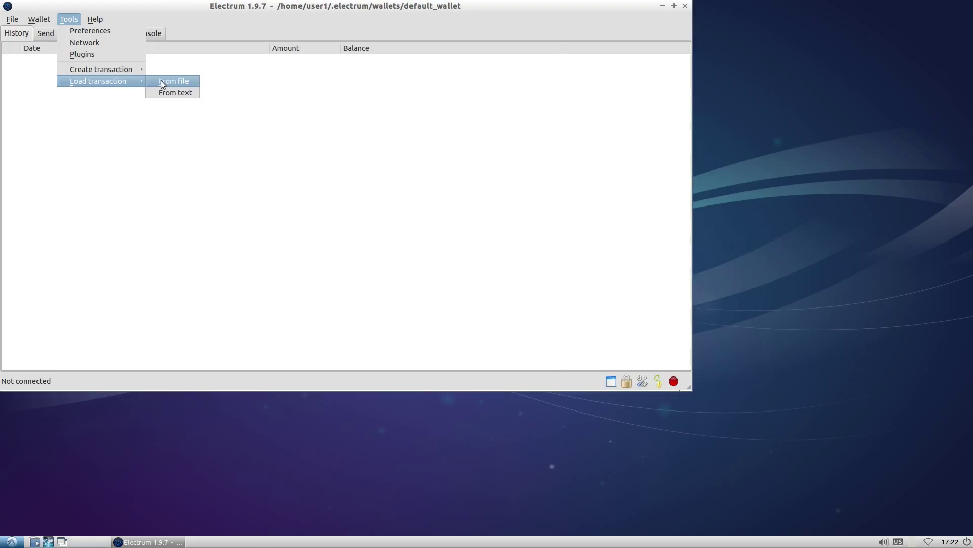
click(160, 79)
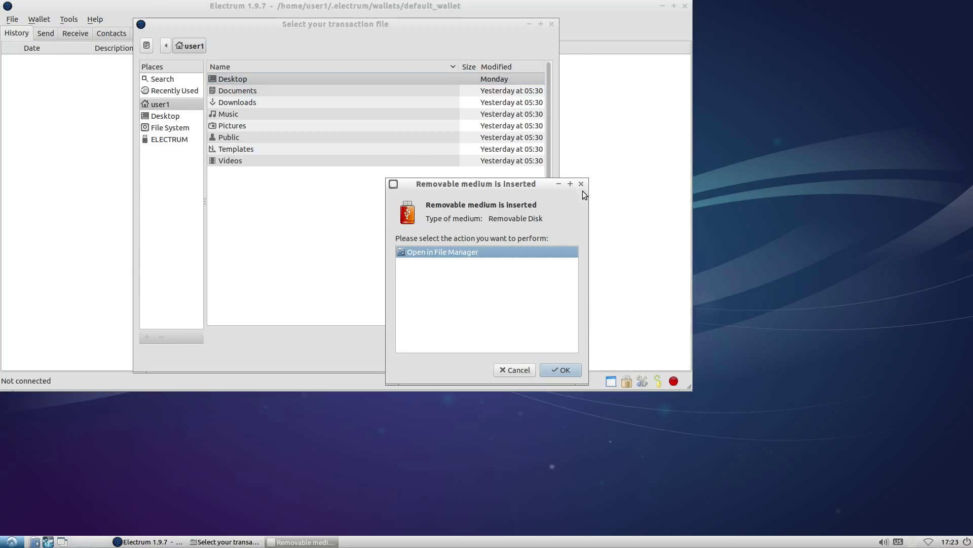
click(581, 184)
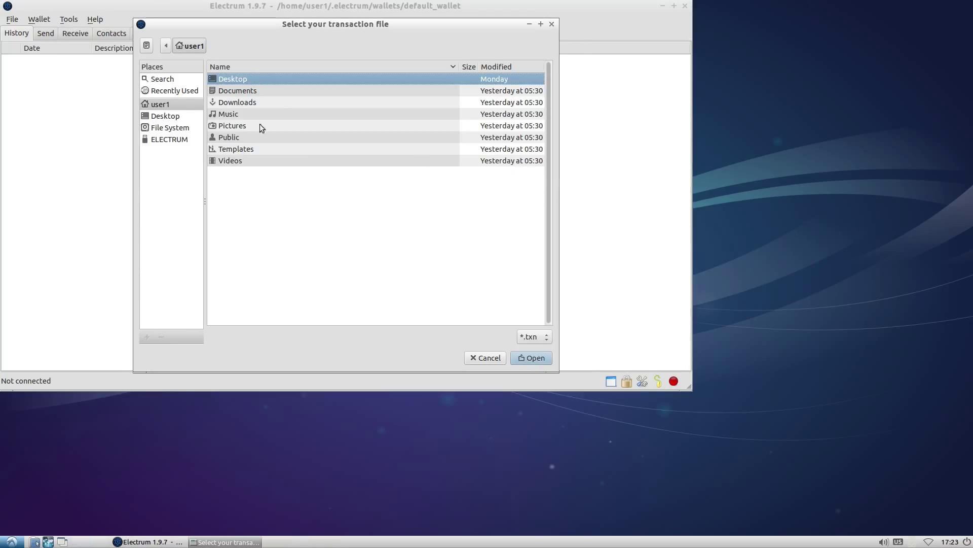
click(171, 139)
click(246, 80)
click(531, 357)
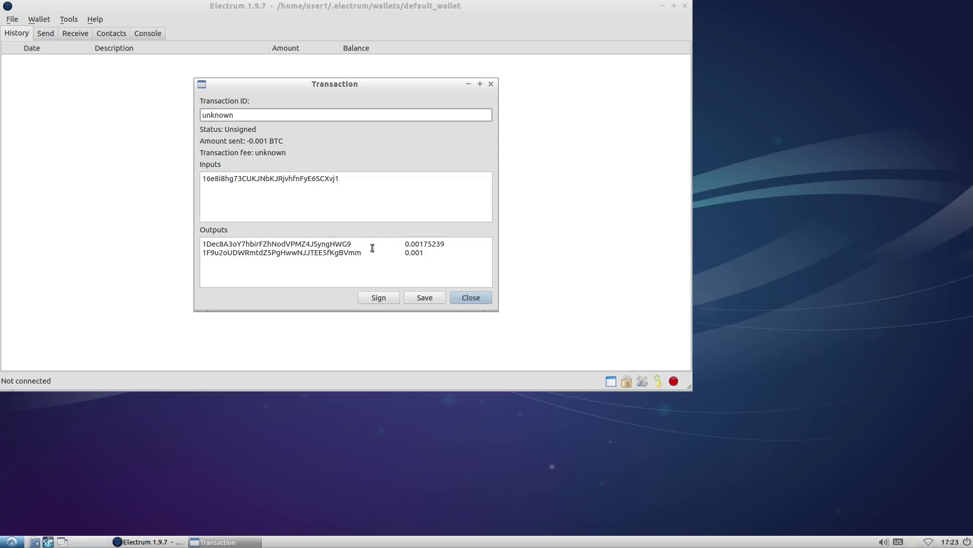
Step: Sign the loaded transaction with the wallet password
click(382, 298)
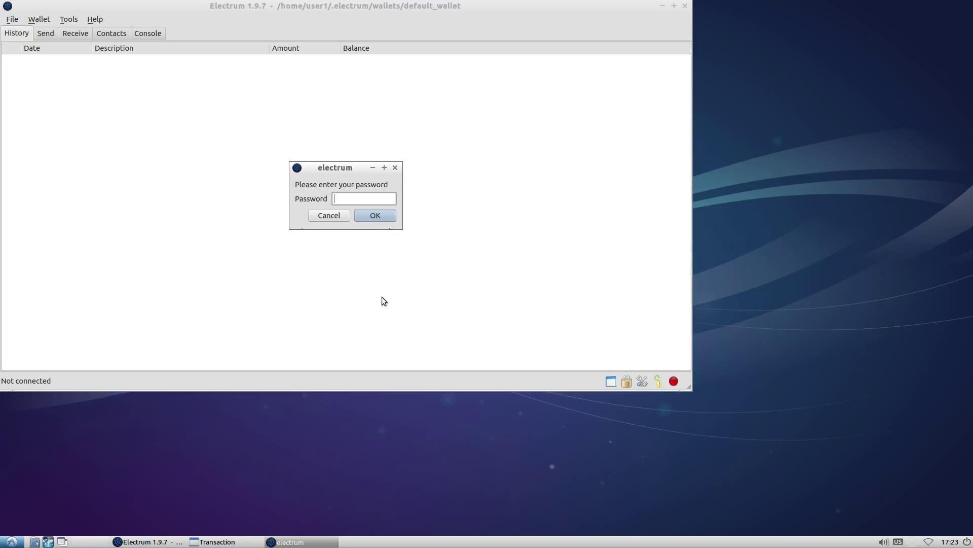
text(**********)
key(Return)
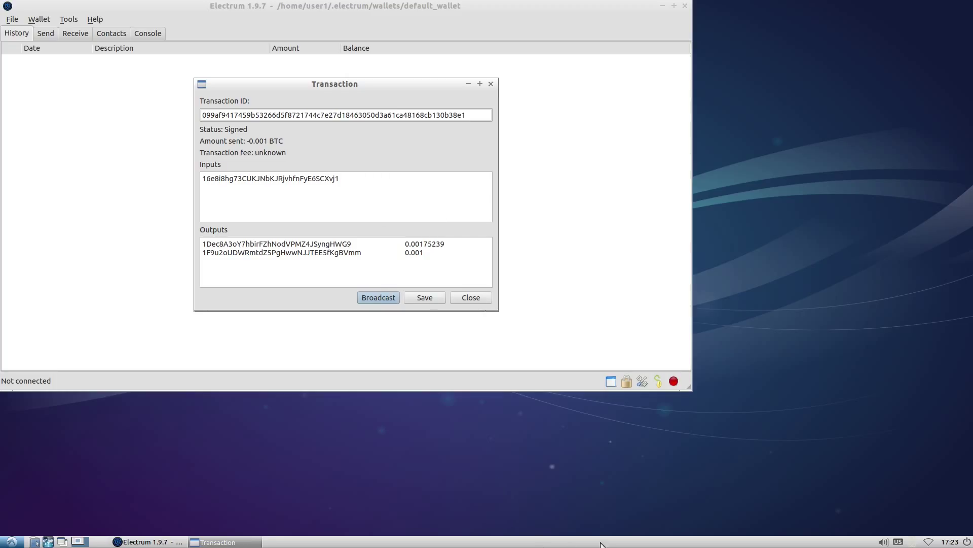
Step: Save the signed transaction as signed_099af941.txn on the ELECTRUM drive
click(431, 296)
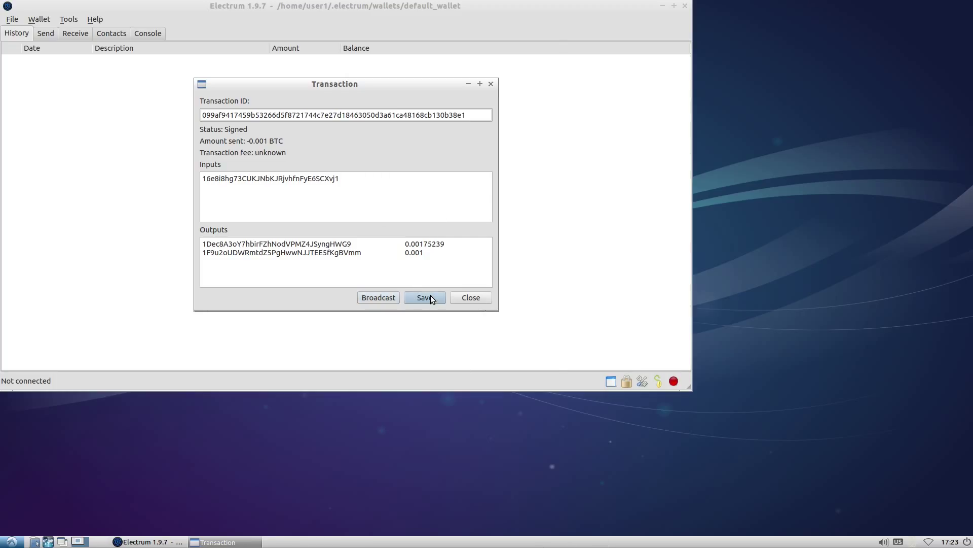
click(318, 27)
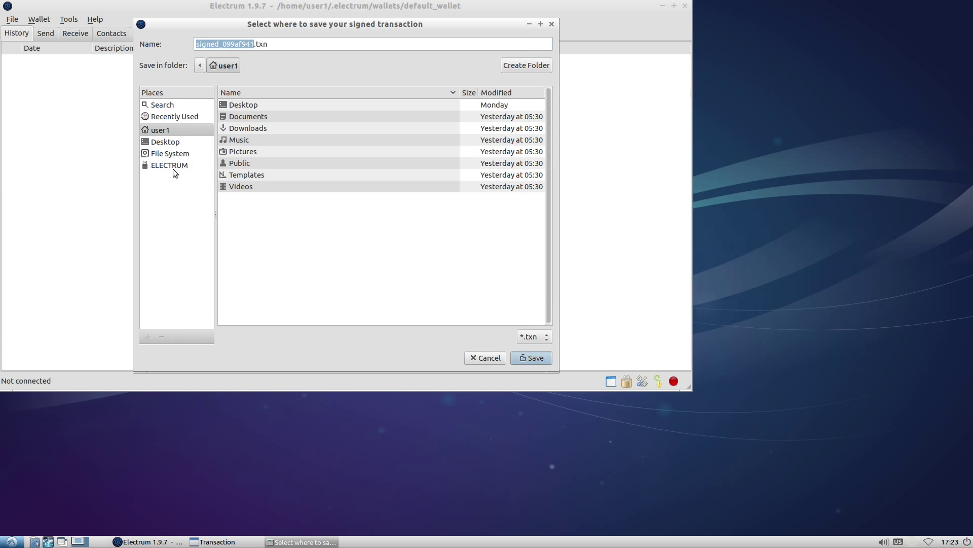
click(197, 167)
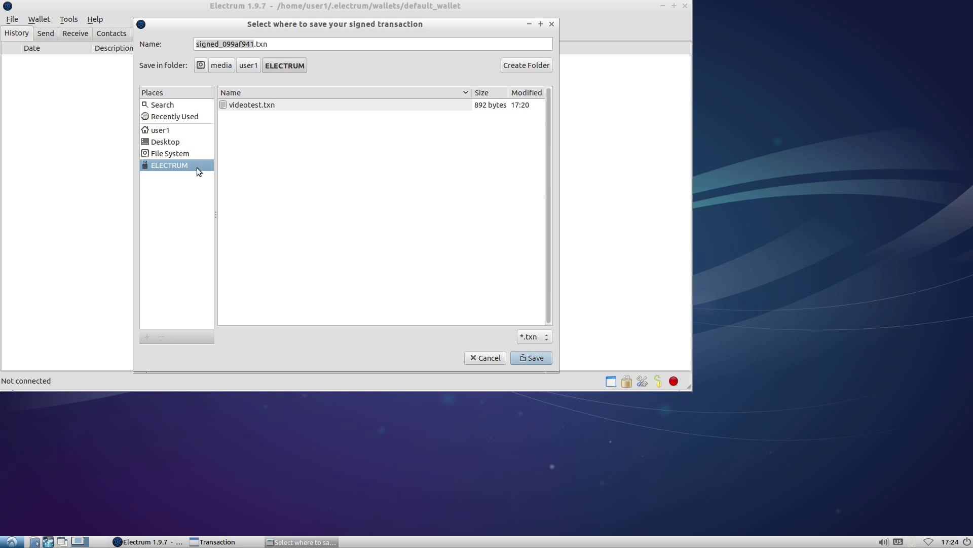
click(532, 358)
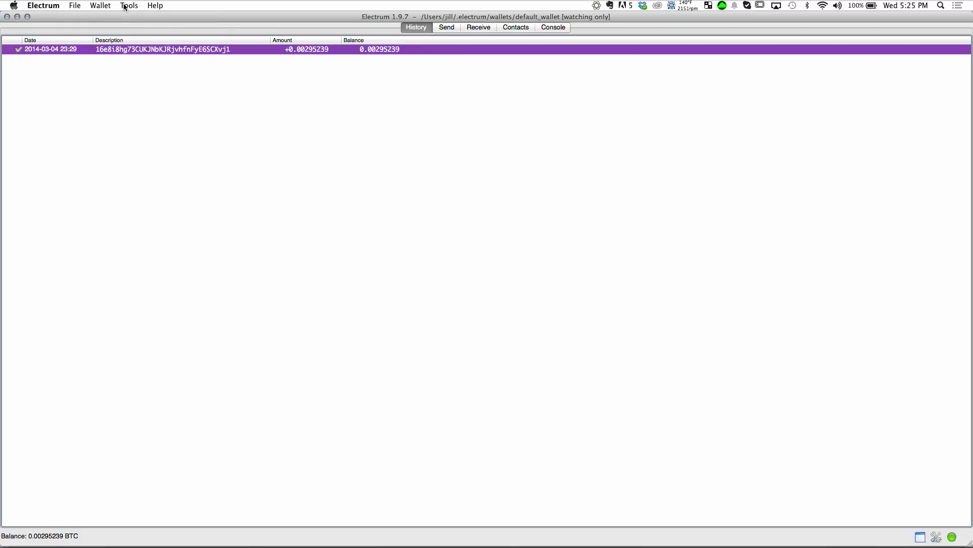
Step: Load signed_099af941.txn from the ELECTRUM drive into the watching-only wallet
click(129, 5)
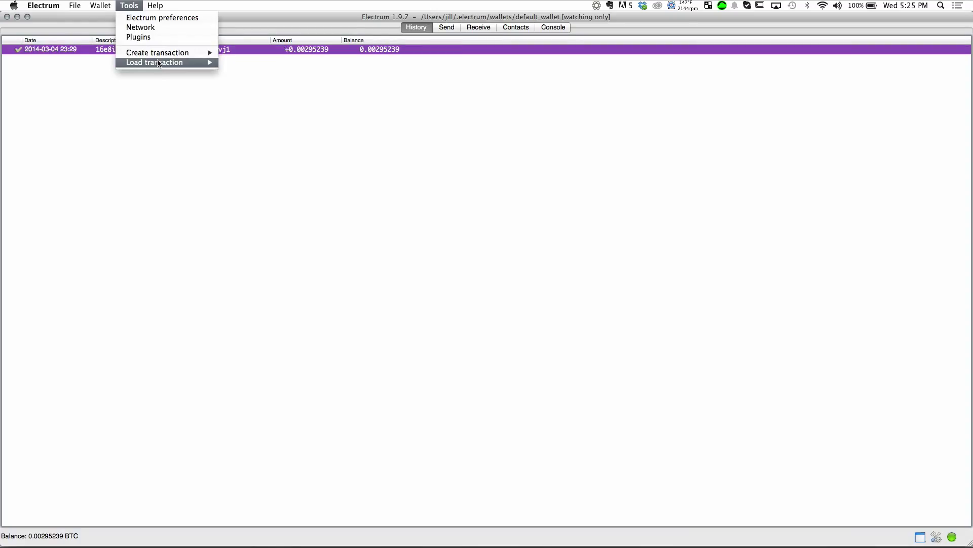
mouse_move(201, 62)
click(241, 61)
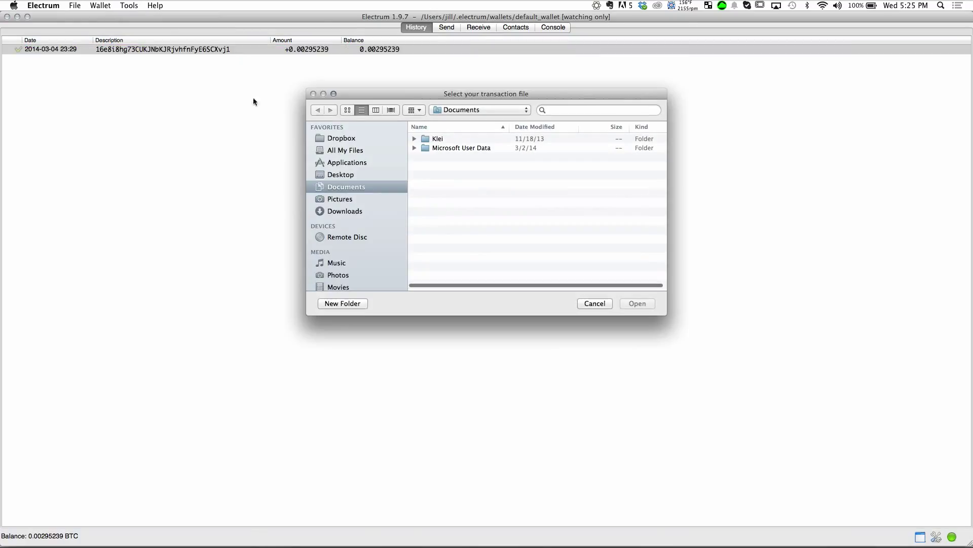
click(345, 249)
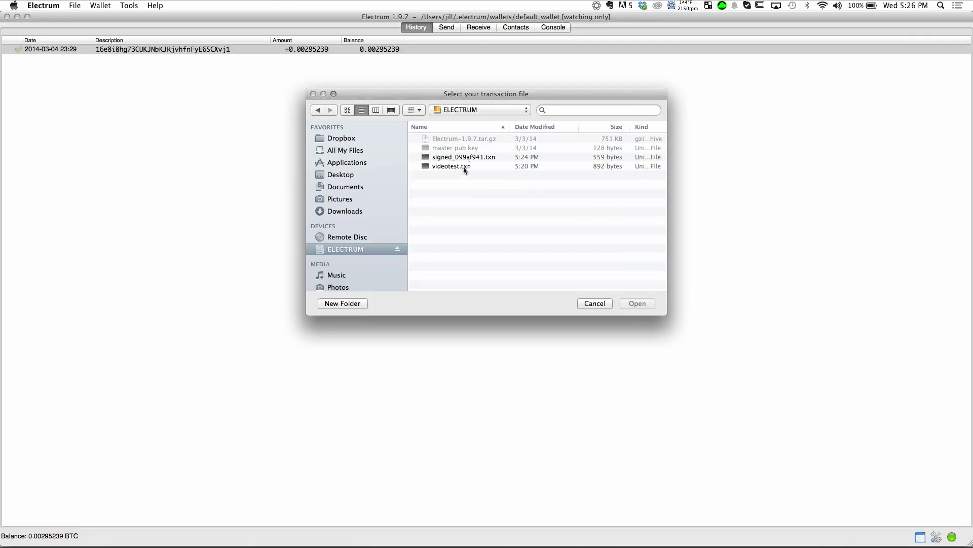
click(468, 158)
click(635, 304)
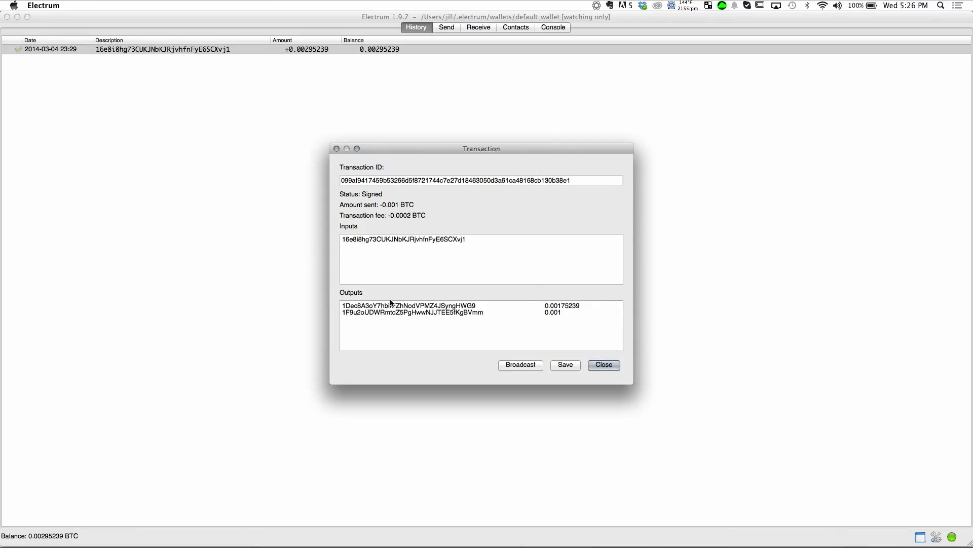
Step: Broadcast the signed transaction, close its details, and bring up the pending transaction's options
click(518, 365)
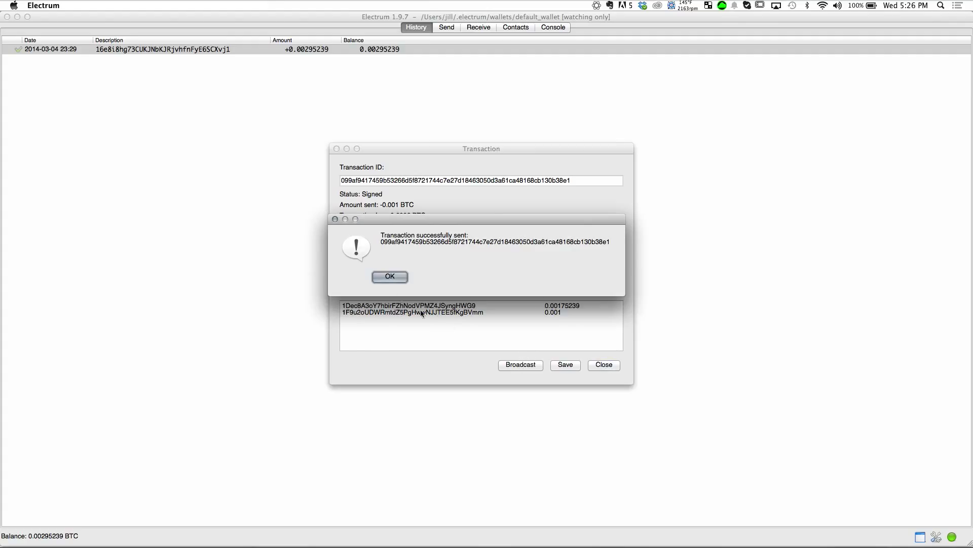
click(390, 276)
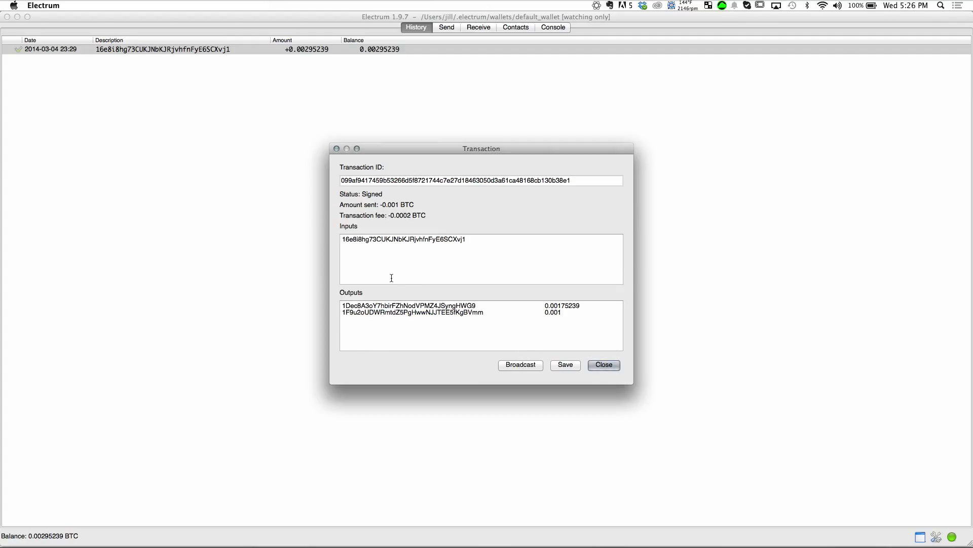
click(603, 366)
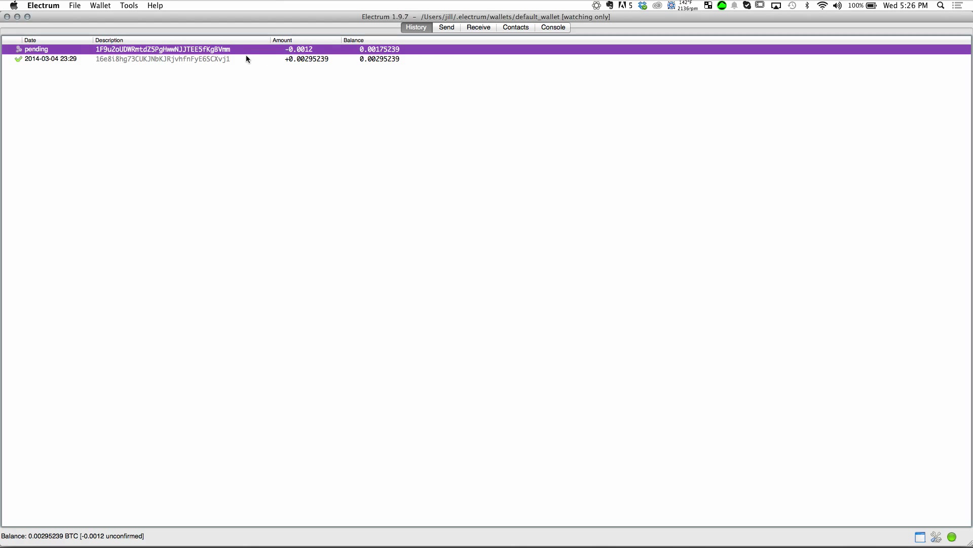
right_click(205, 50)
click(246, 54)
key(super+Tab)
key(super+v)
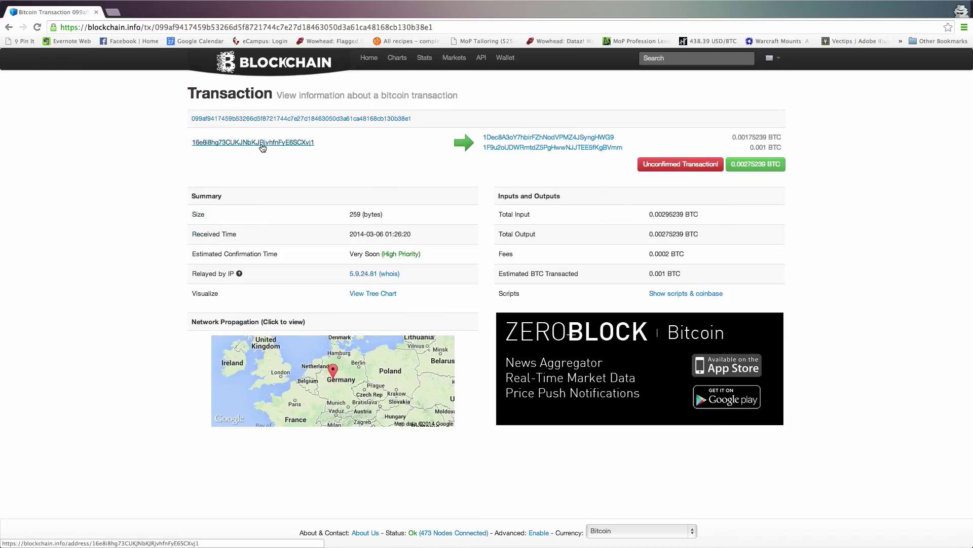
key(super+Tab)
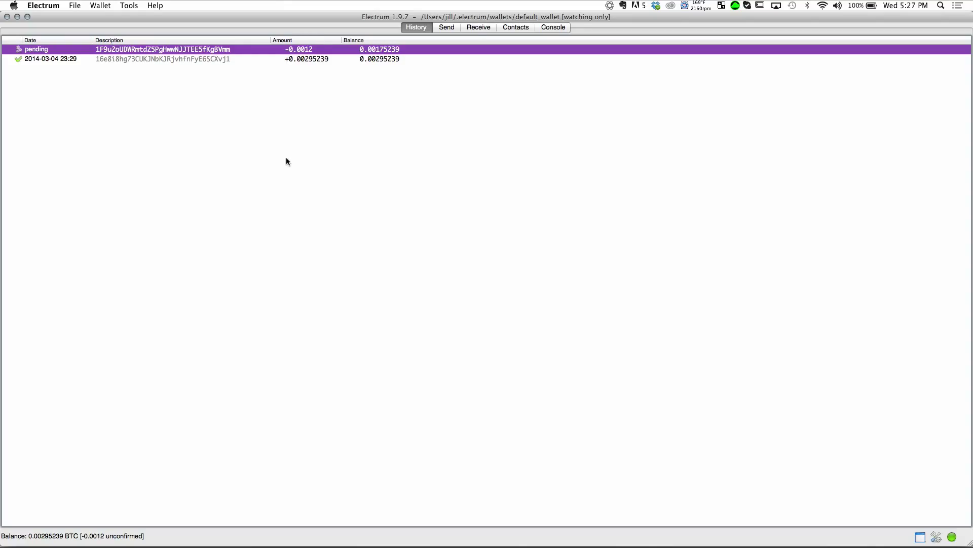
Step: Expand the Change addresses to show the 0.00175239 BTC change, then open Settings
click(475, 28)
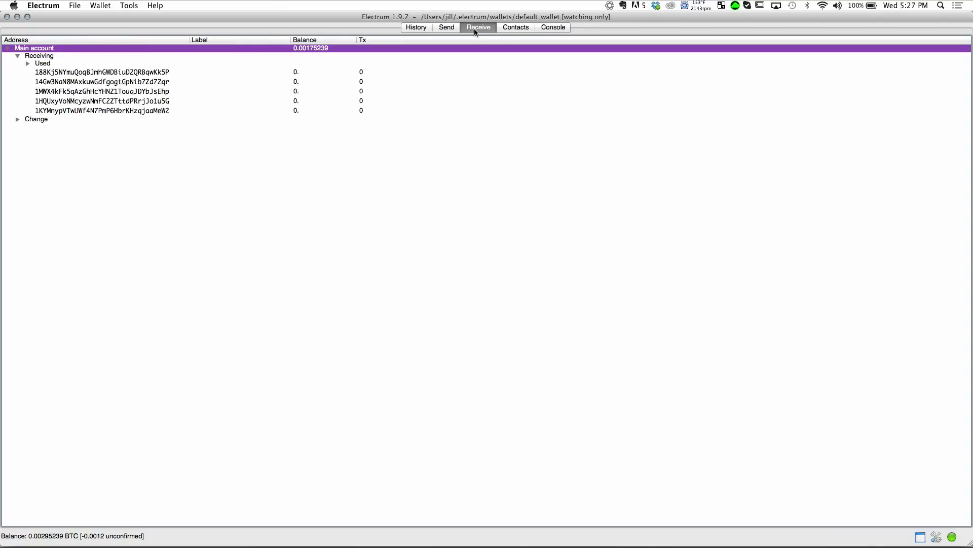
click(18, 120)
click(71, 128)
click(18, 119)
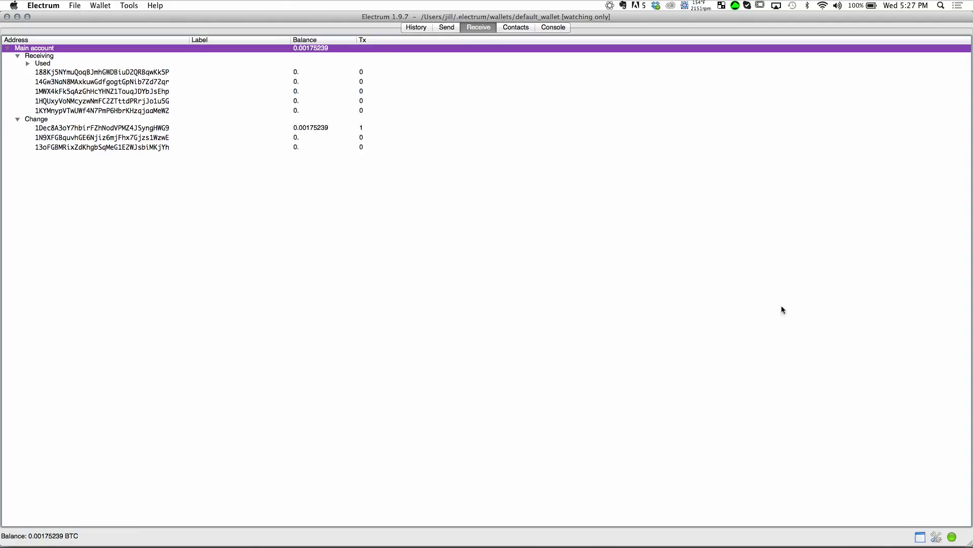
click(937, 536)
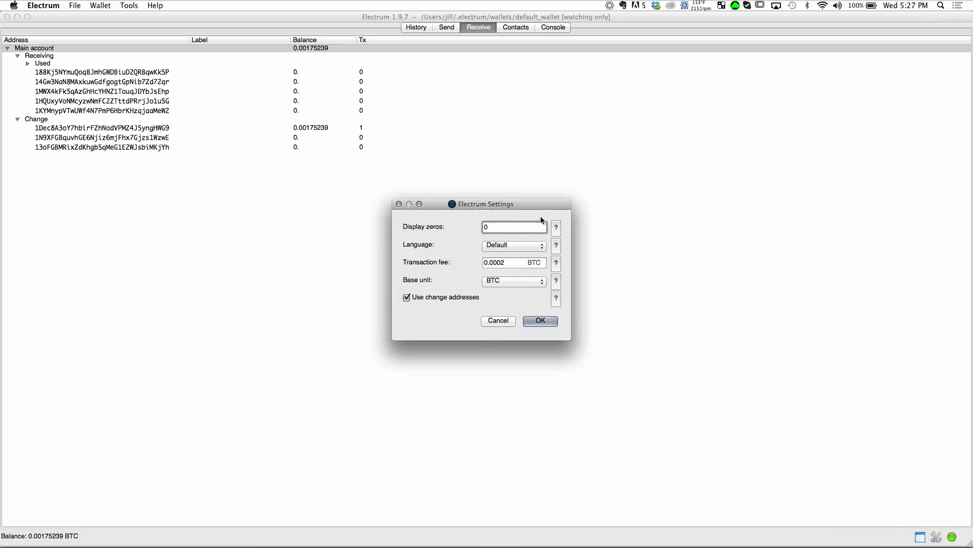
Step: Close Settings with OK, back to the address list showing the 0.00175239 BTC change
click(399, 204)
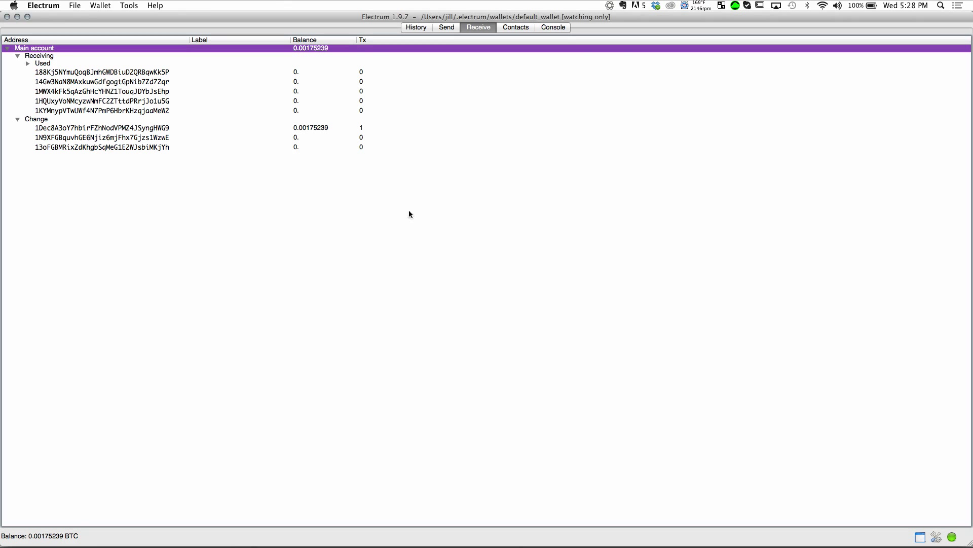